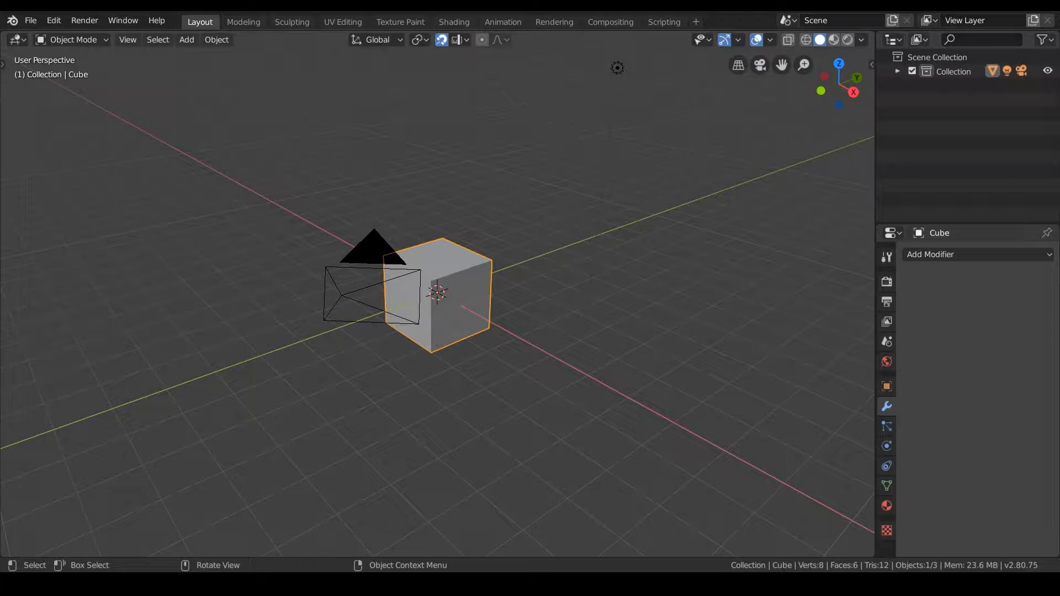
Try to install the add-on file Exporter_addon.py from the add-on preferences
{"action": "left_click", "coordinate": [54, 22]}
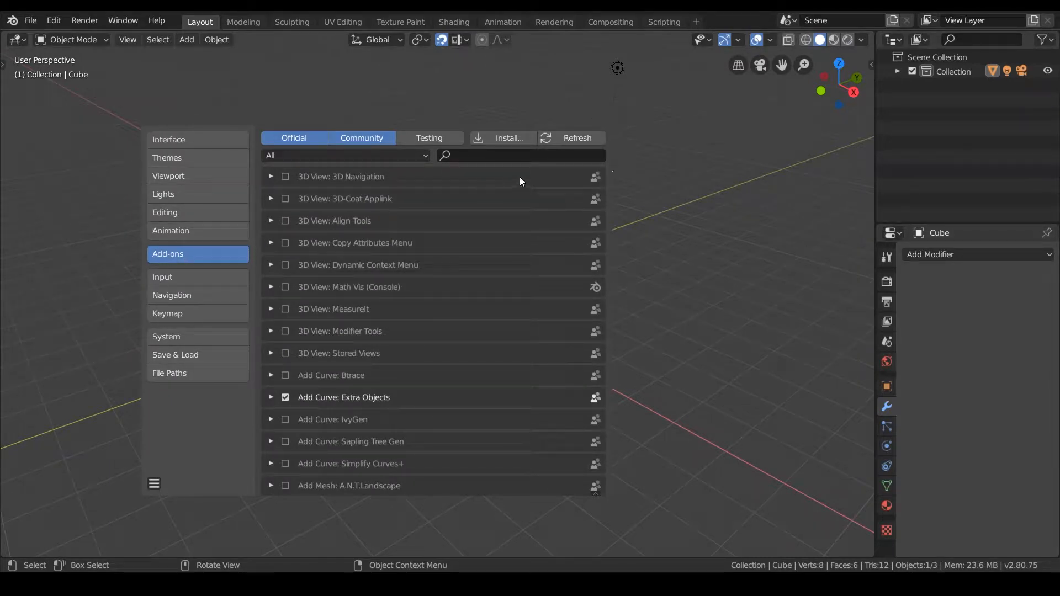
{"action": "left_click", "coordinate": [506, 141]}
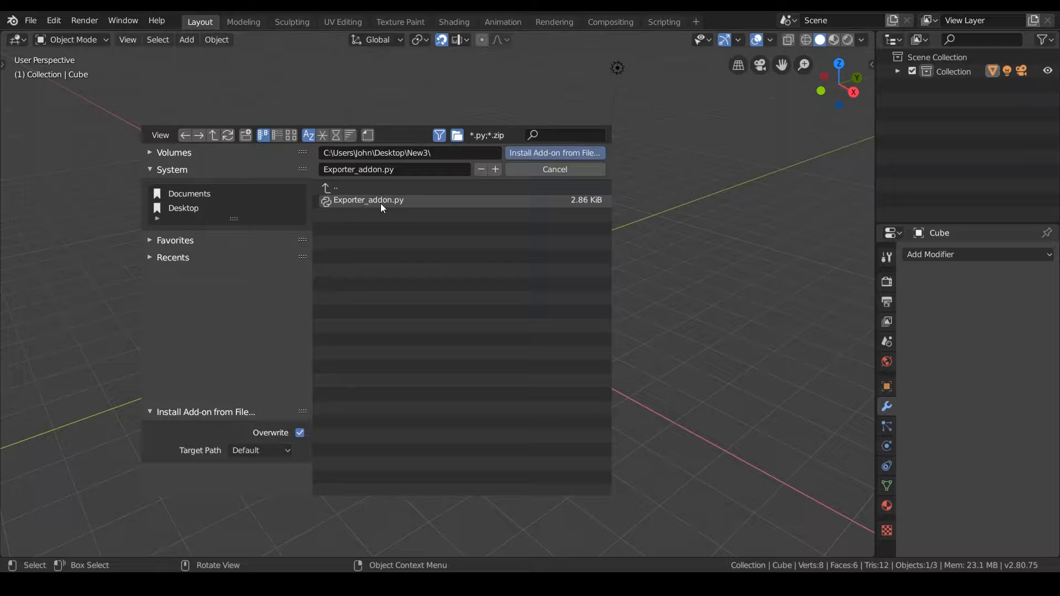
{"action": "left_click", "coordinate": [486, 204]}
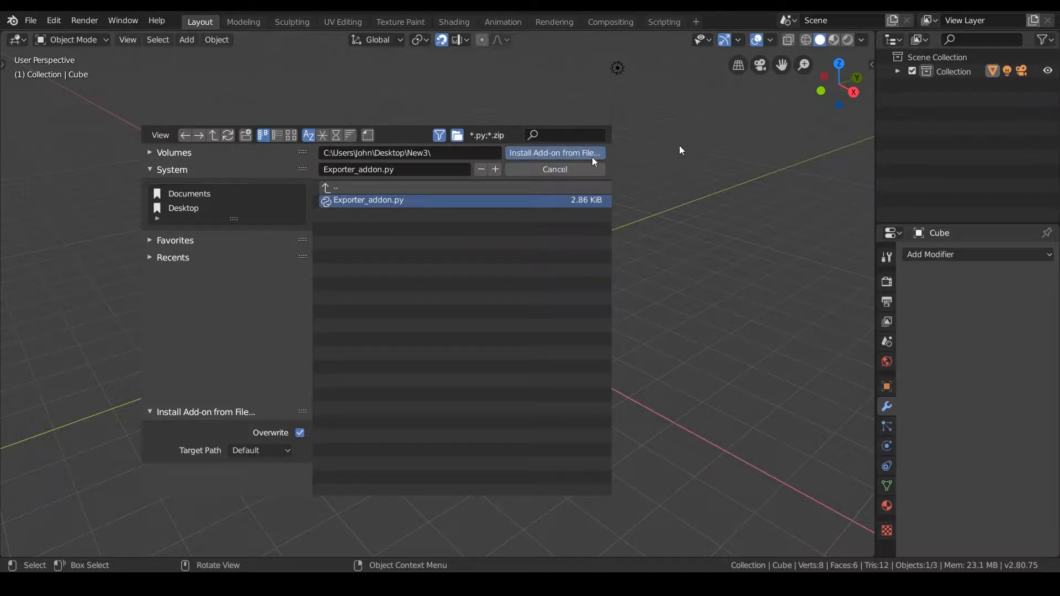
{"action": "left_click", "coordinate": [556, 170]}
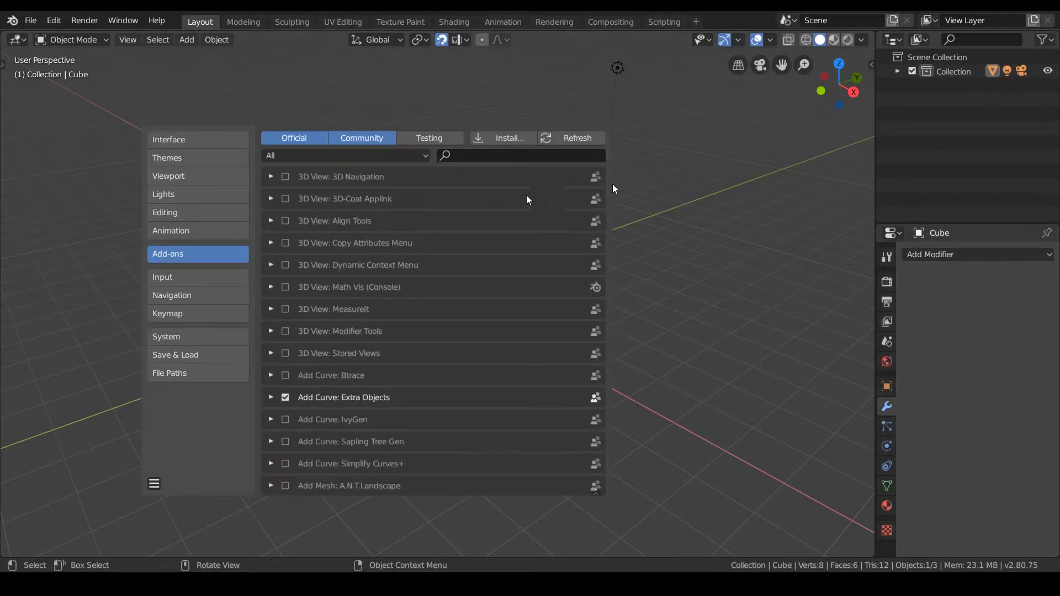
Search the add-ons for "export", expand the custom exporter add-on's details and make sure it is enabled, closing the preferences
{"action": "left_click", "coordinate": [513, 156]}
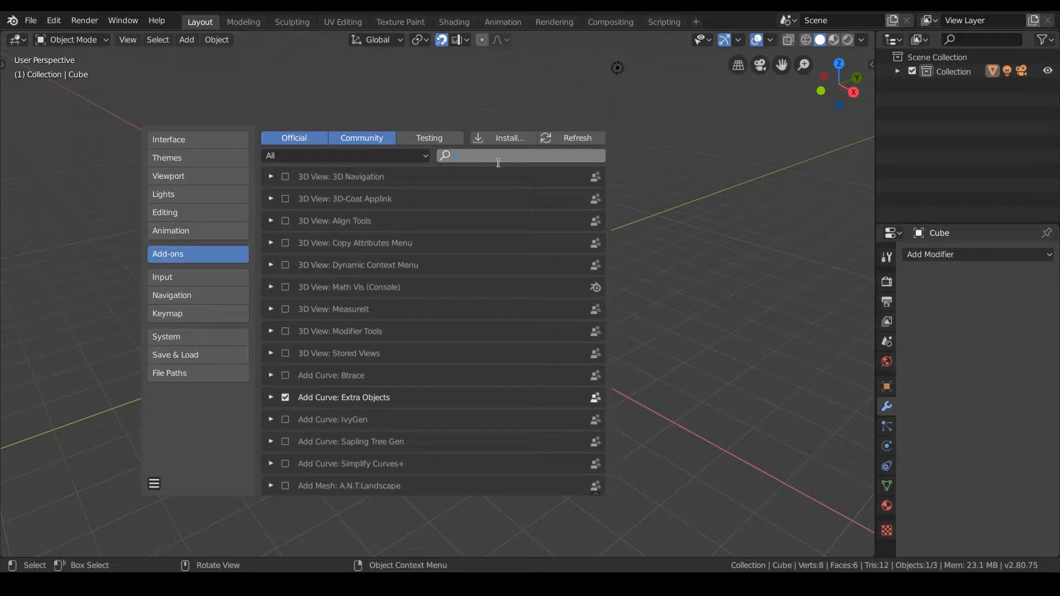
{"action": "type", "text": "export"}
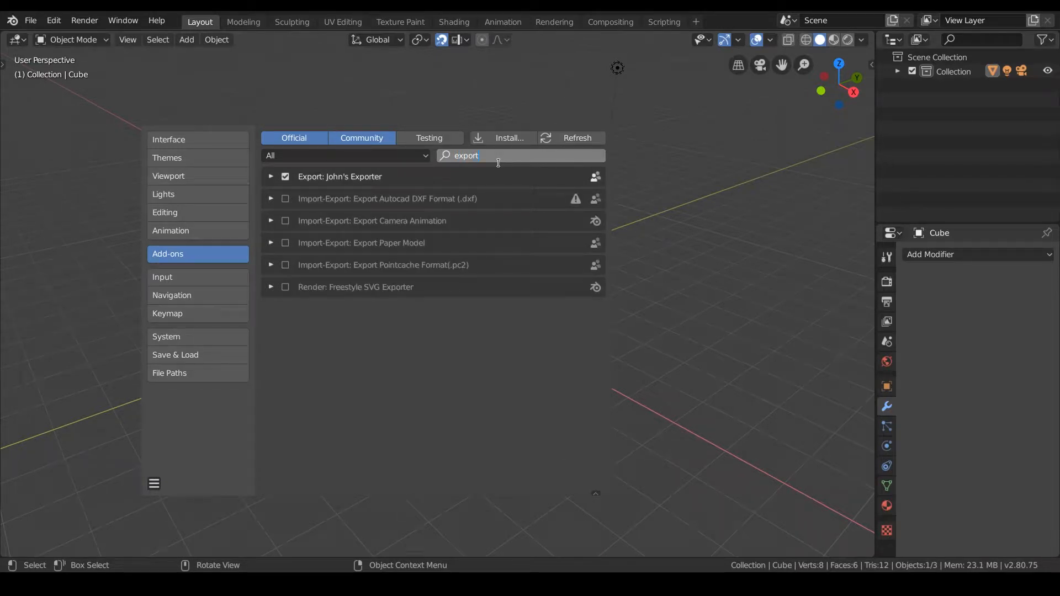
{"action": "left_click", "coordinate": [272, 178]}
{"action": "left_click", "coordinate": [270, 177]}
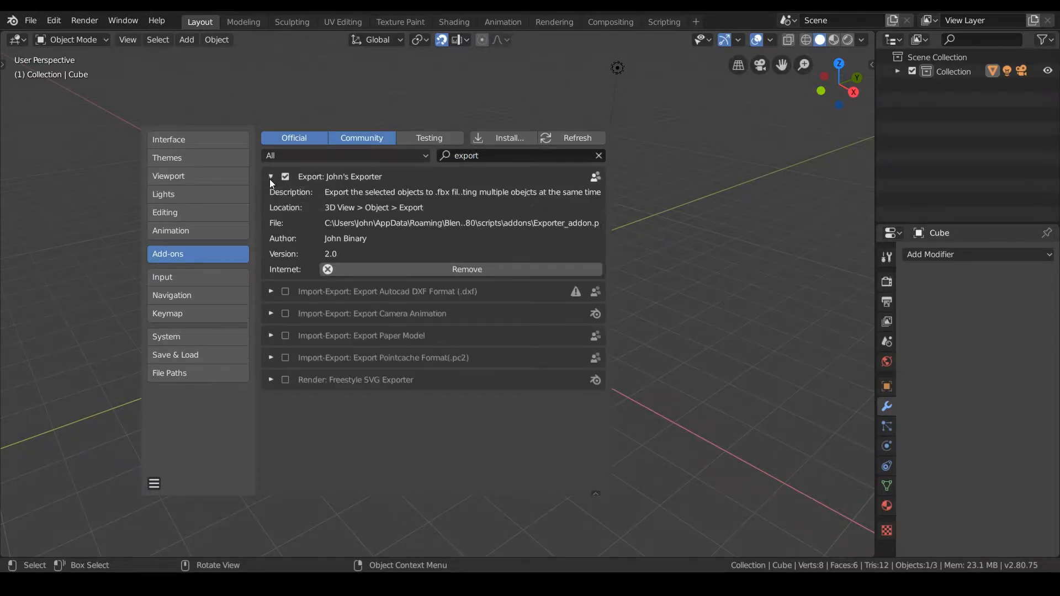
{"action": "left_click", "coordinate": [285, 177]}
{"action": "left_click", "coordinate": [285, 177]}
{"action": "key", "text": "alt+F4"}
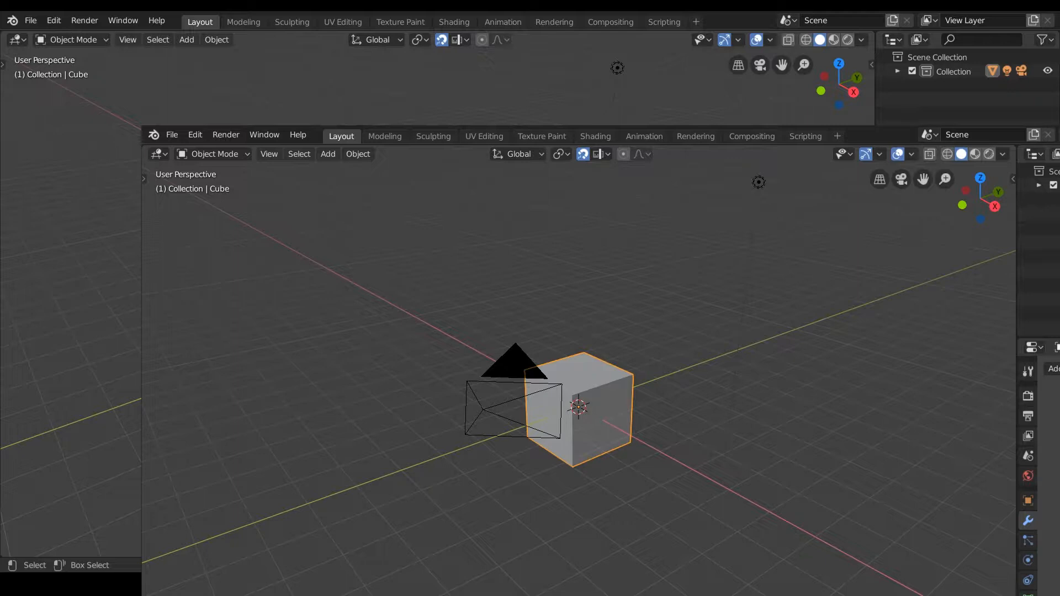
Add a UV sphere and move it 6 m along the global X axis, away from the cube
{"action": "middle_click_drag", "start_coordinate": [569, 436], "coordinate": [594, 434]}
{"action": "key", "text": "shift+a"}
{"action": "mouse_move", "coordinate": [601, 410]}
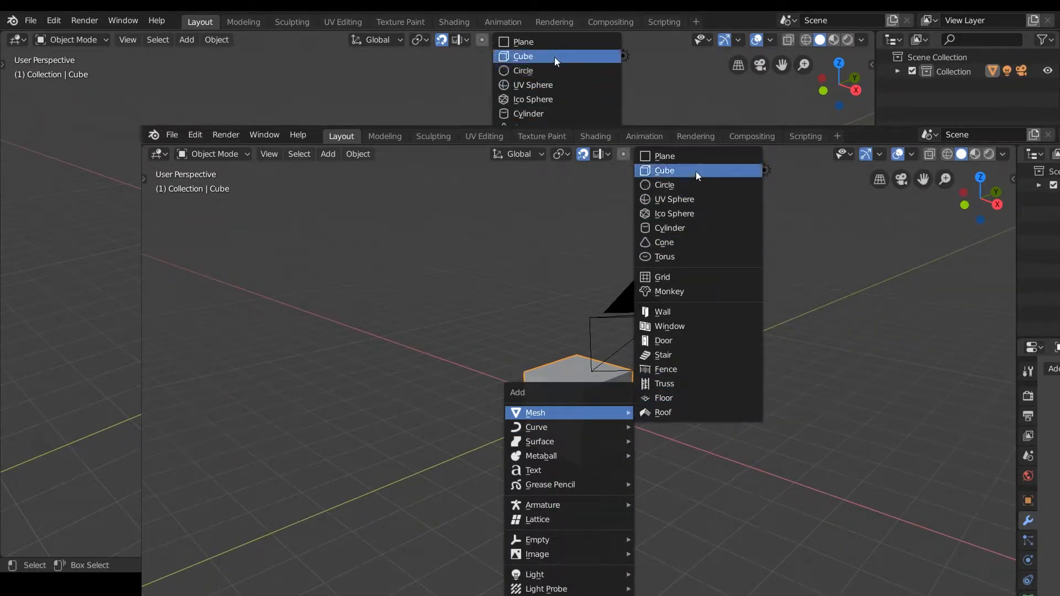
{"action": "left_click", "coordinate": [688, 200]}
{"action": "middle_click_drag", "start_coordinate": [624, 426], "coordinate": [653, 438]}
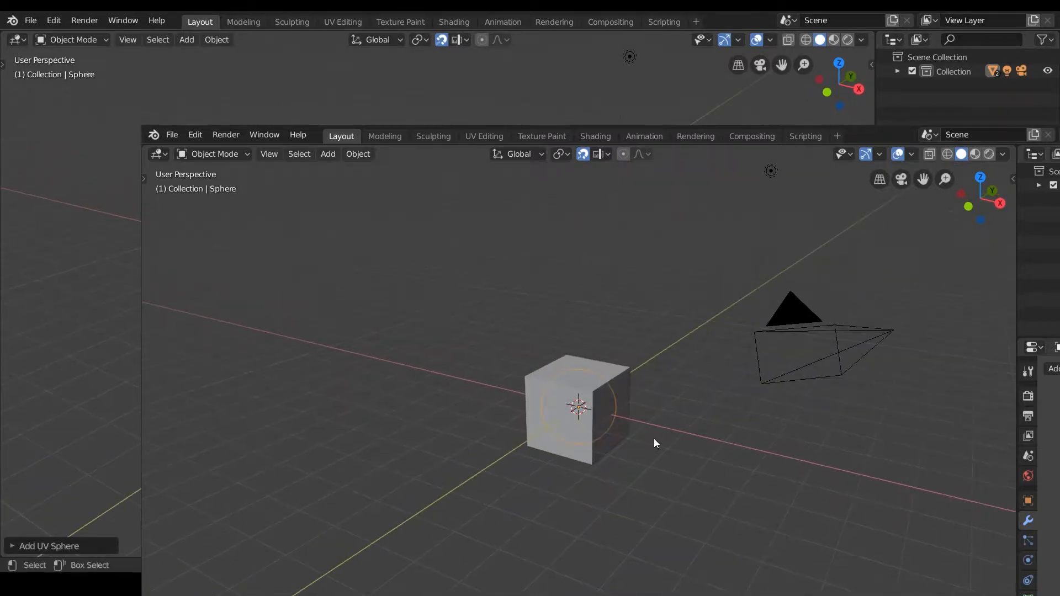
{"action": "key", "text": "g"}
{"action": "key", "text": "x"}
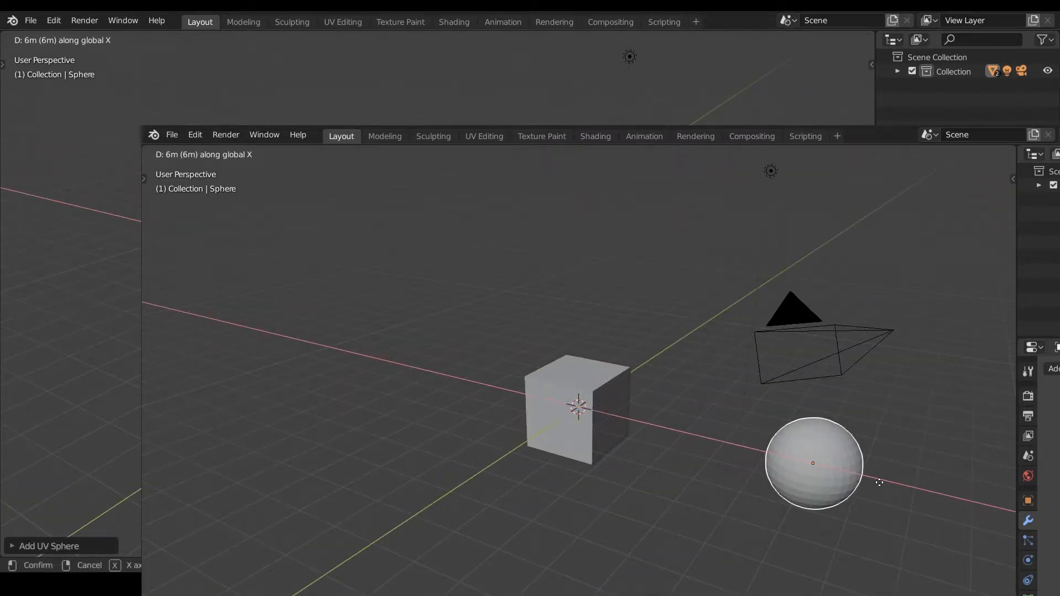
{"action": "left_click", "coordinate": [807, 482]}
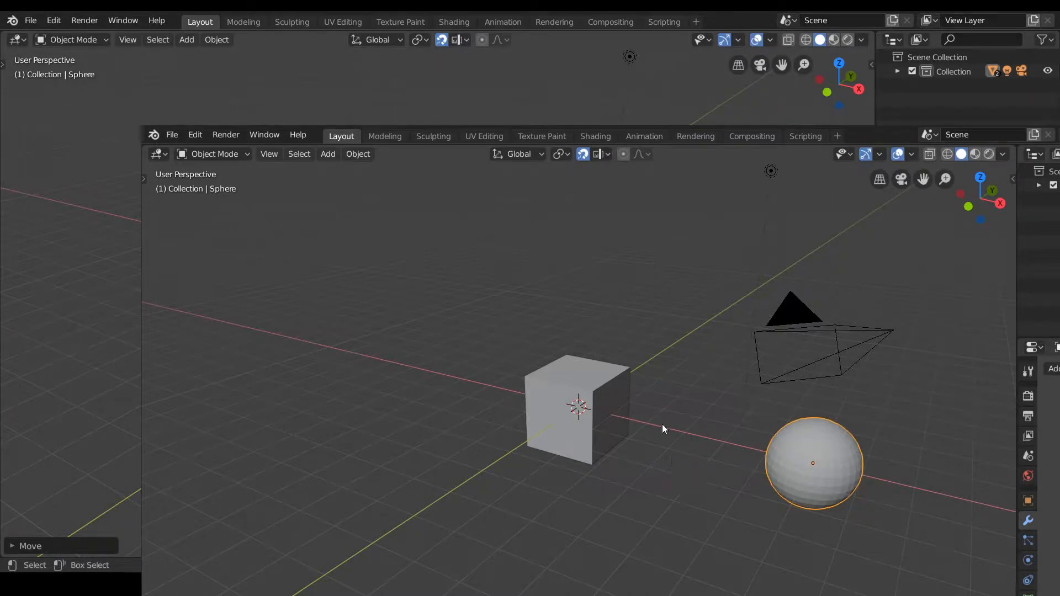
Select the cube and the sphere together and view the operations available for the selected objects
{"action": "left_click_drag", "start_coordinate": [399, 291], "coordinate": [803, 522]}
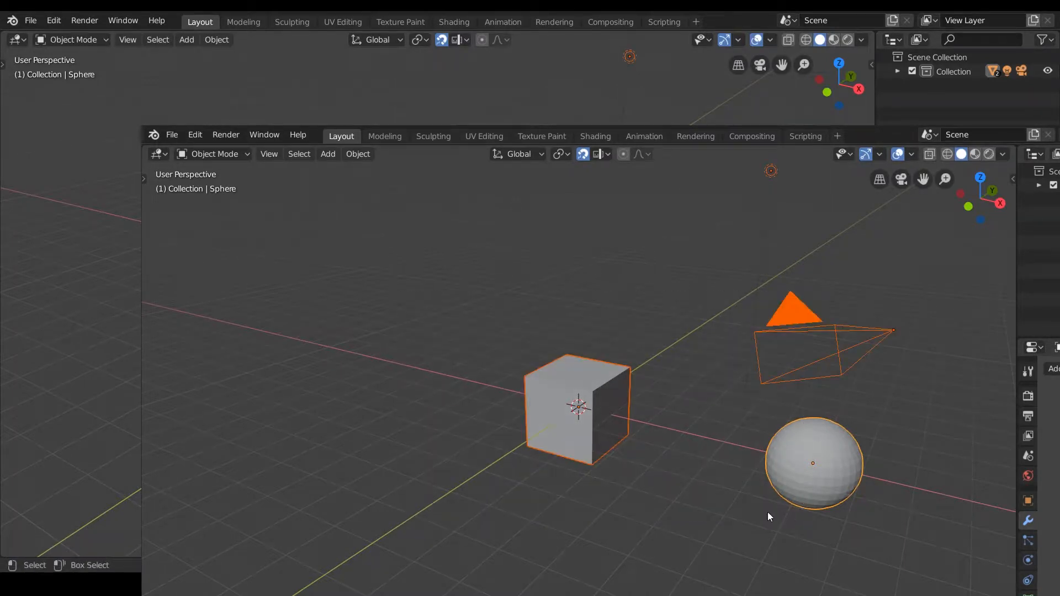
{"action": "left_click", "coordinate": [601, 392]}
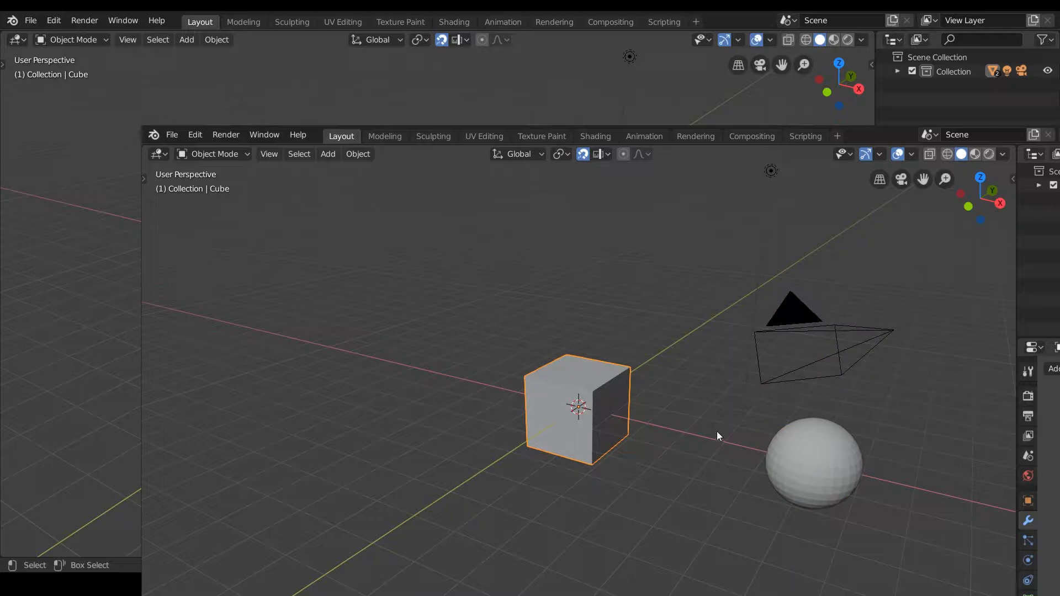
{"action": "left_click", "coordinate": [831, 476]}
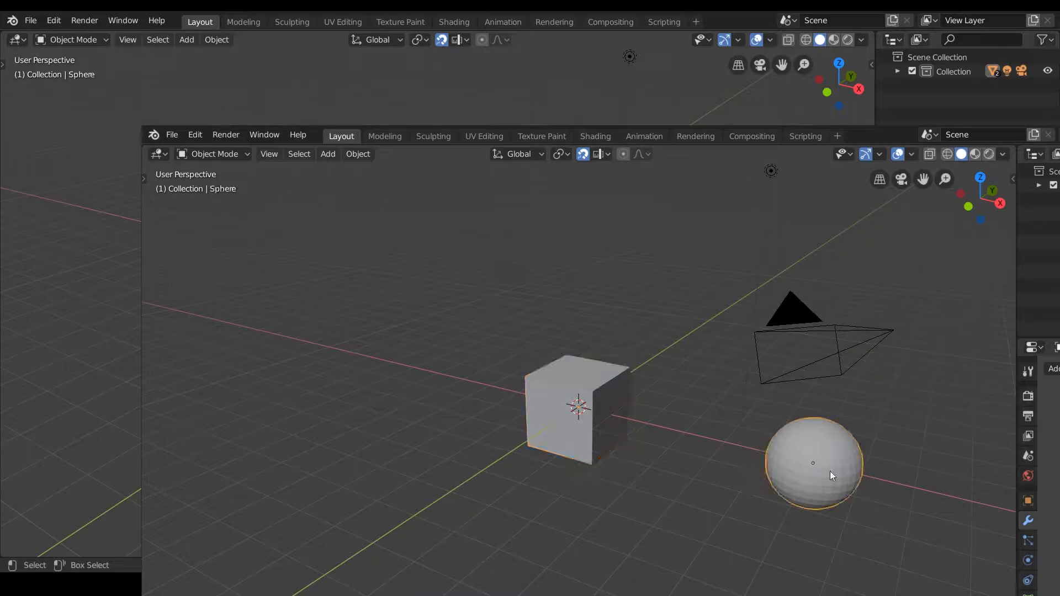
{"action": "left_click", "coordinate": [602, 398], "text": "shift"}
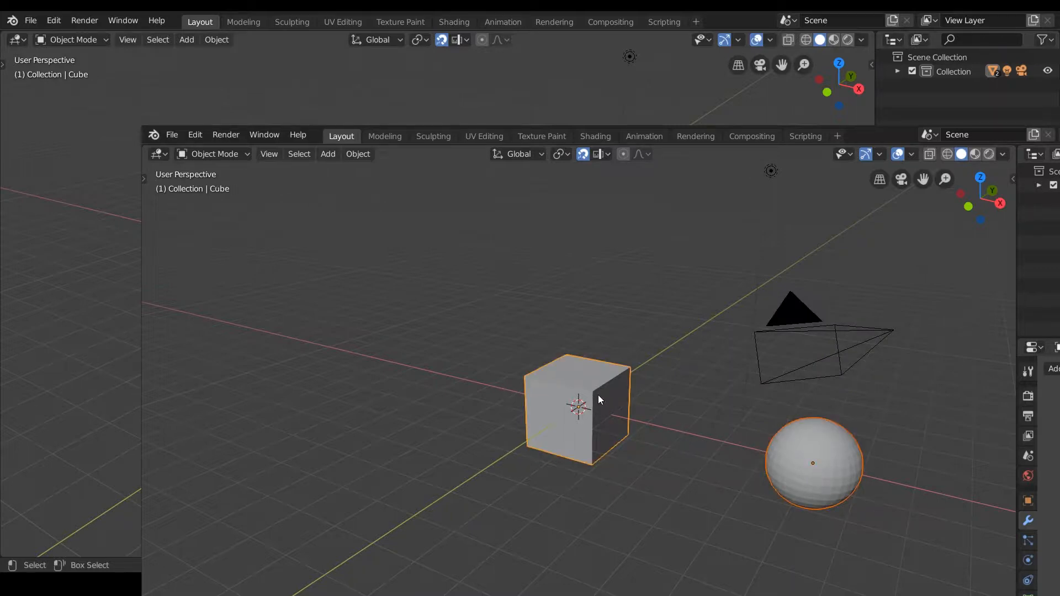
{"action": "left_click", "coordinate": [356, 155]}
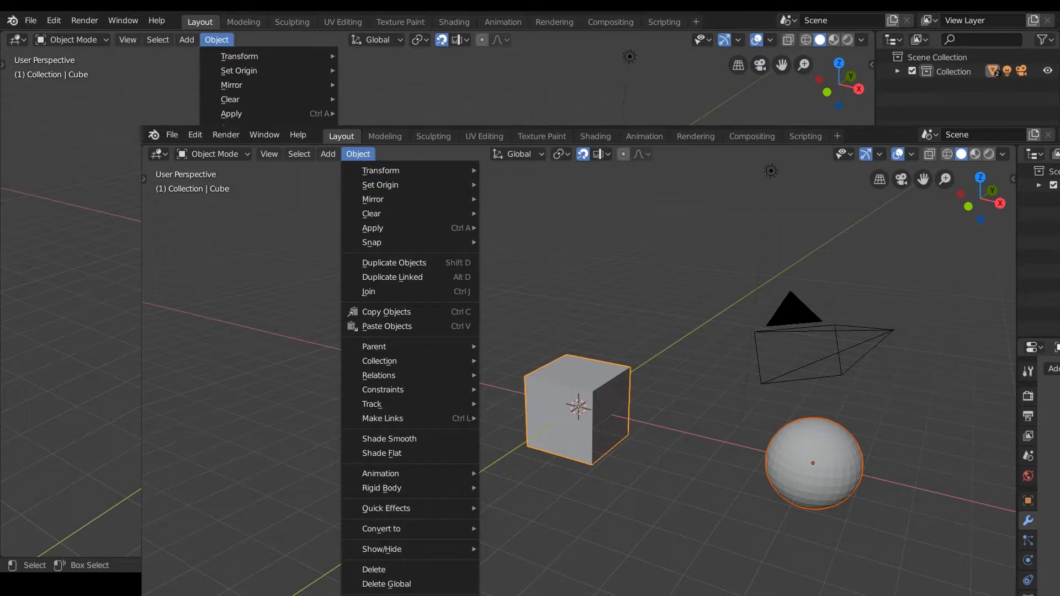
{"action": "key", "text": "Escape"}
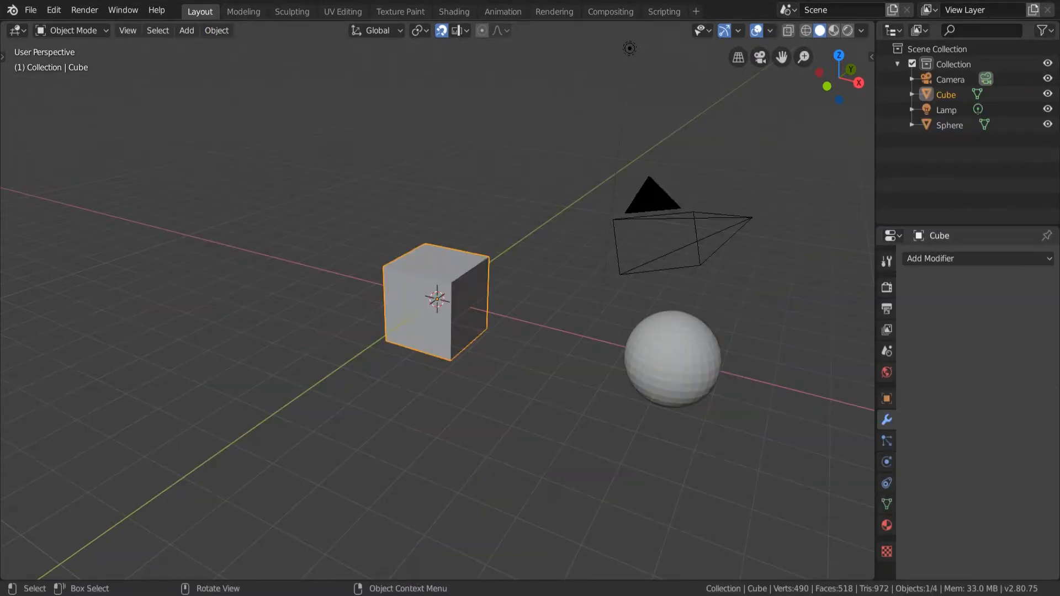
Export the selected cube in FBX format as Cube.fbx into the BlenderExporterAddonTutorial folder
{"action": "middle_click_drag", "start_coordinate": [454, 375], "coordinate": [462, 329]}
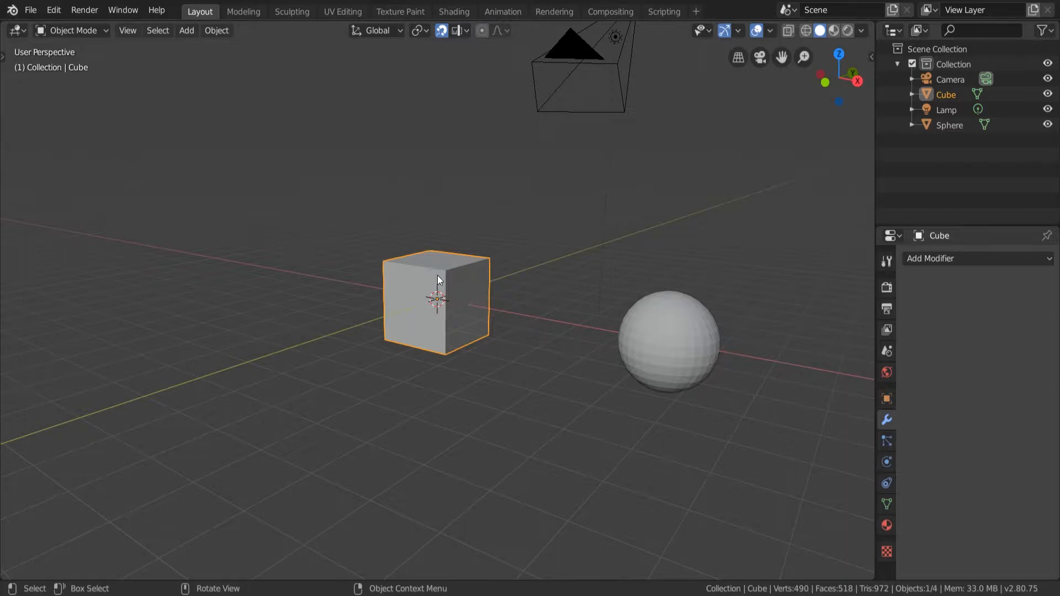
{"action": "left_click", "coordinate": [31, 12]}
{"action": "mouse_move", "coordinate": [117, 234]}
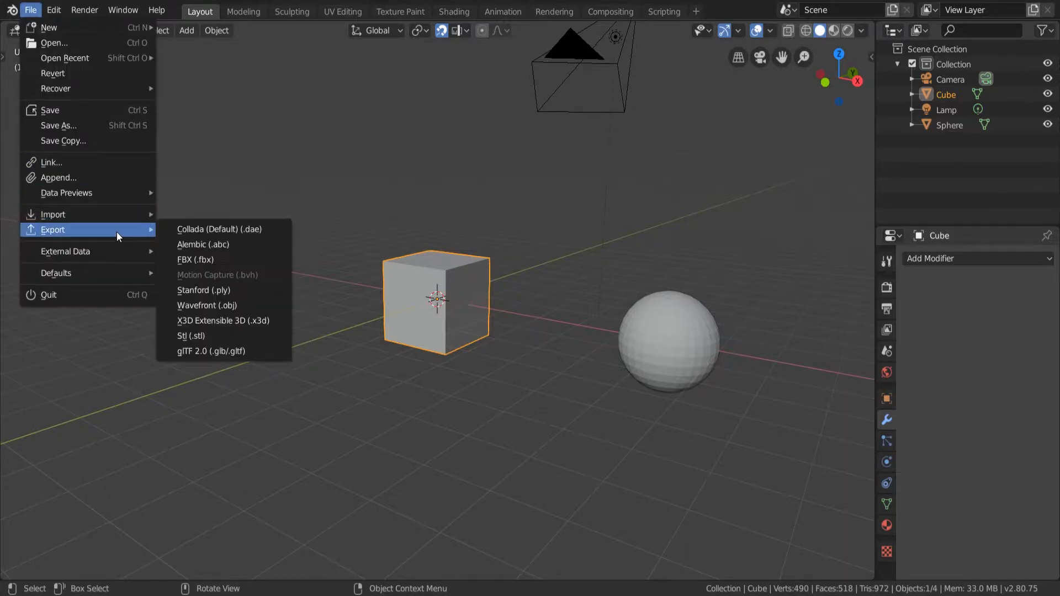
{"action": "left_click", "coordinate": [234, 264]}
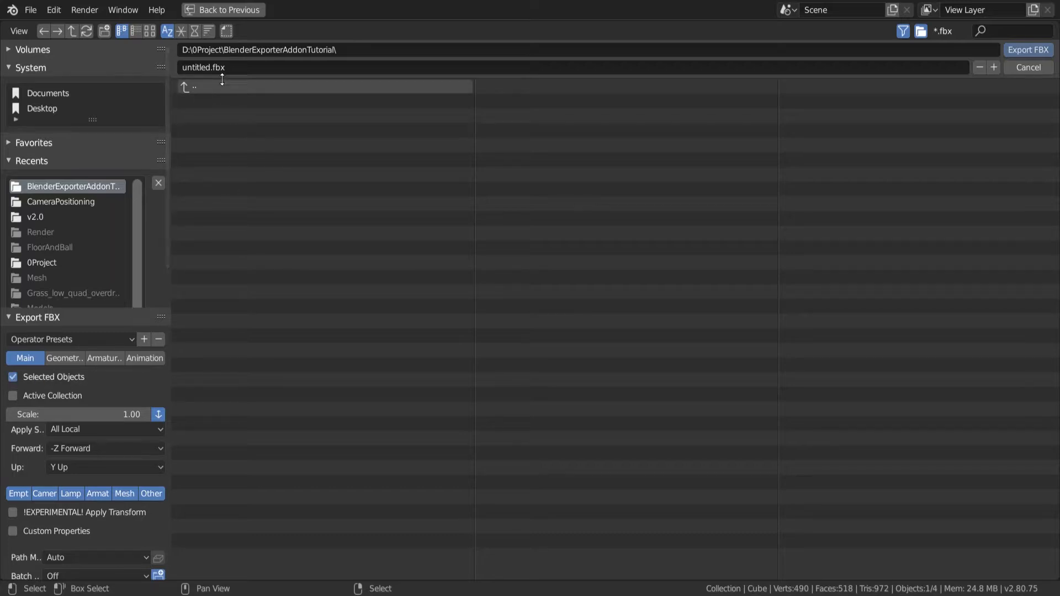
{"action": "left_click", "coordinate": [208, 67]}
{"action": "double_click", "coordinate": [208, 67]}
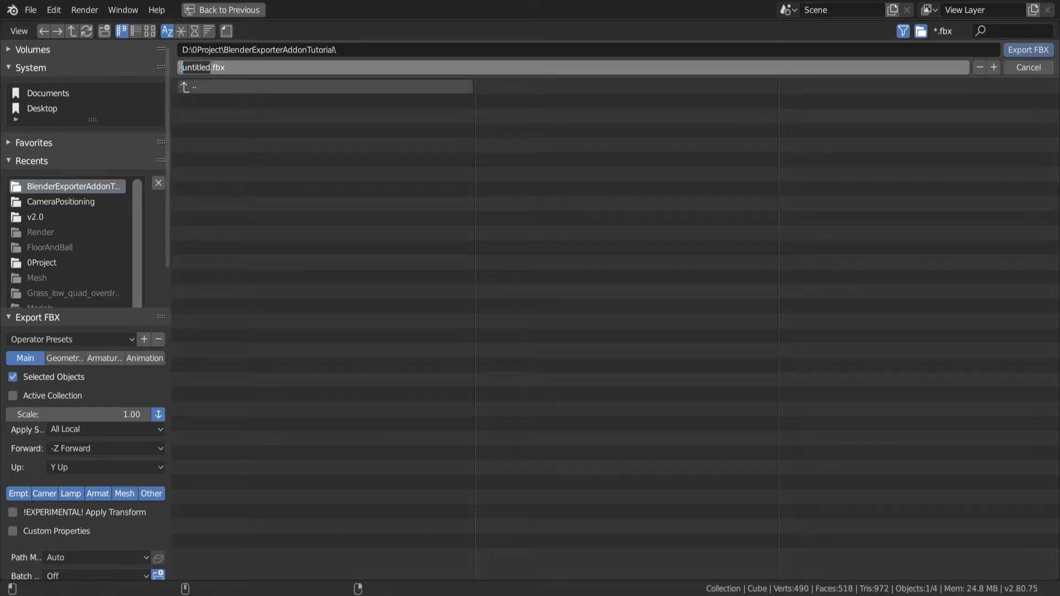
{"action": "type", "text": "Cube"}
{"action": "left_click", "coordinate": [1028, 51]}
{"action": "left_click", "coordinate": [1028, 52]}
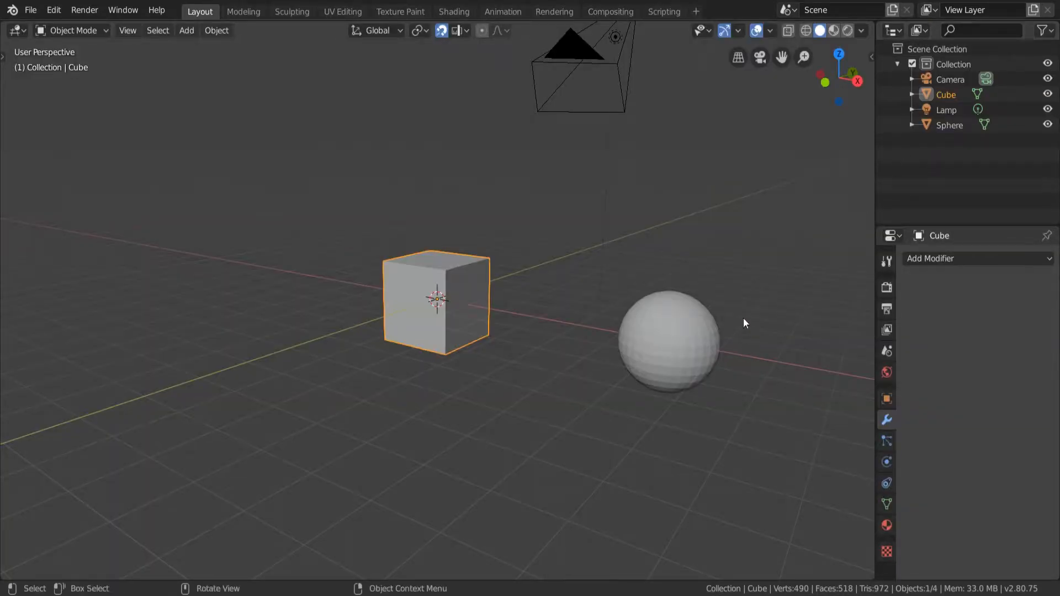
Select the sphere and move it along the global X axis to the world origin, inside the cube
{"action": "left_click", "coordinate": [669, 359]}
{"action": "scroll", "coordinate": [547, 337], "scroll_direction": "up", "scroll_amount": 2}
{"action": "middle_click_drag", "start_coordinate": [499, 328], "coordinate": [512, 349]}
{"action": "middle_click_drag", "start_coordinate": [718, 360], "coordinate": [608, 320], "text": "shift"}
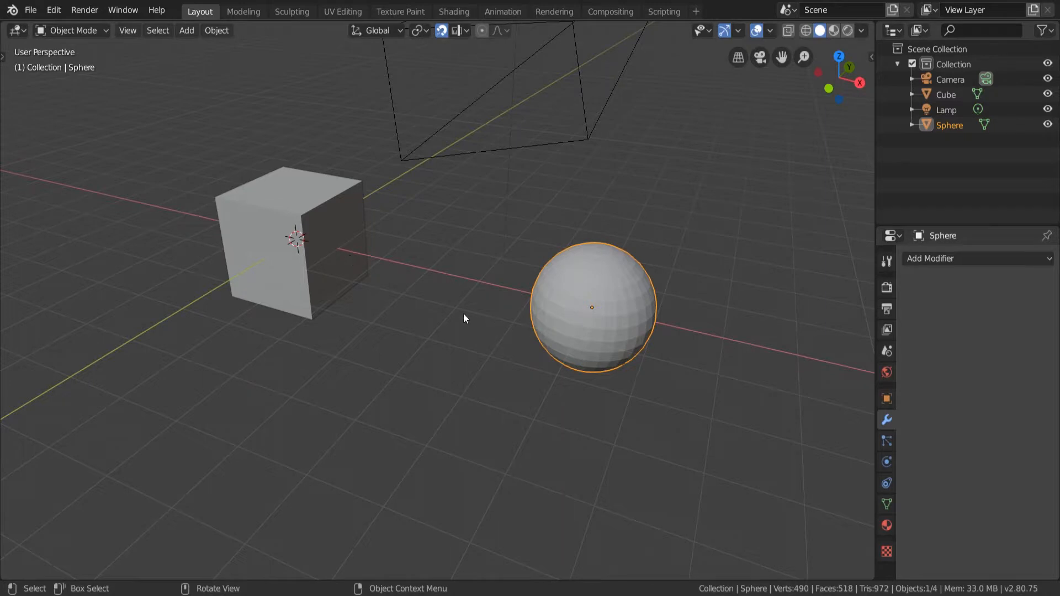
{"action": "middle_click_drag", "start_coordinate": [397, 288], "coordinate": [532, 309], "text": "shift"}
{"action": "key", "text": "g"}
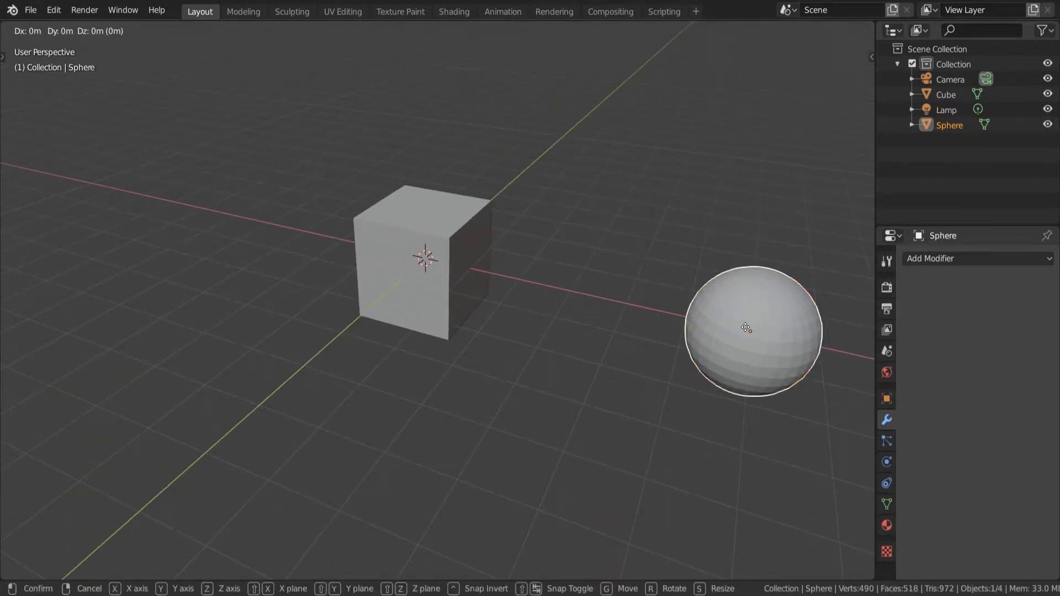
{"action": "key", "text": "x"}
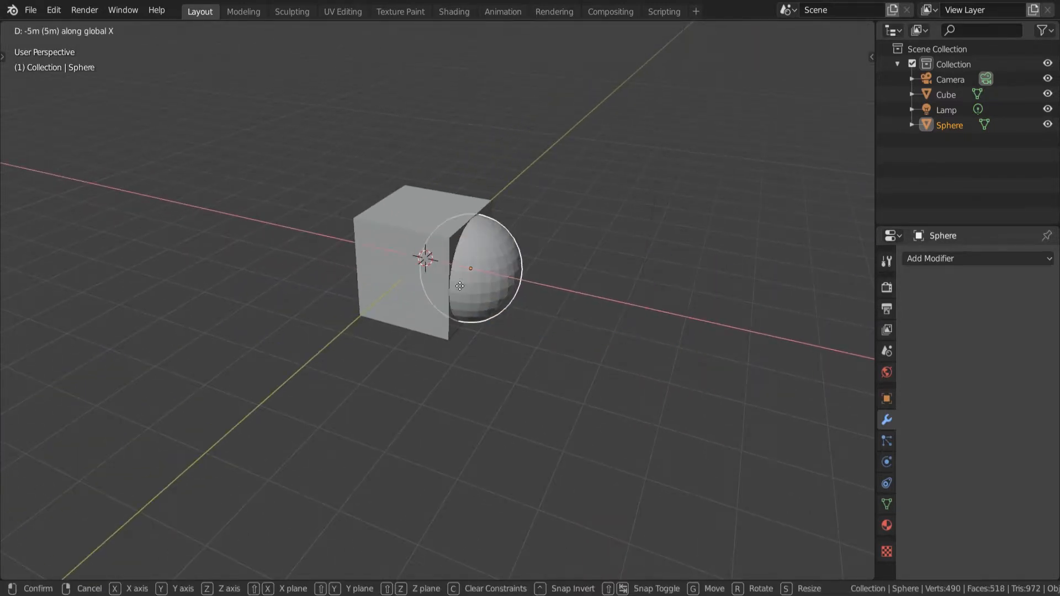
{"action": "left_click", "coordinate": [399, 249]}
Export the selected sphere in FBX format as Sphere.fbx into the same folder as Cube.fbx
{"action": "left_click", "coordinate": [37, 14]}
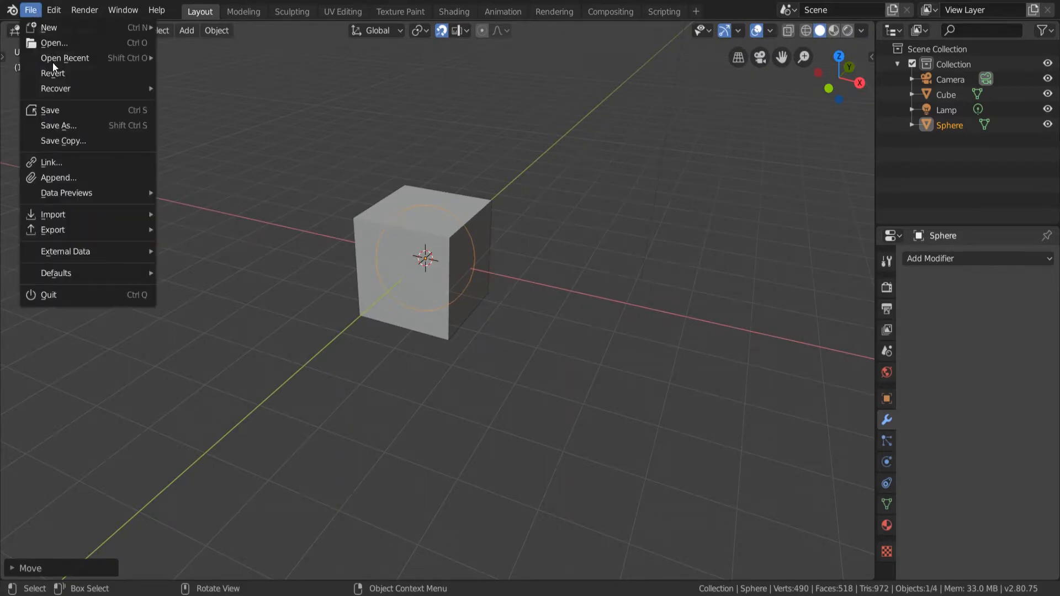
{"action": "mouse_move", "coordinate": [131, 230]}
{"action": "left_click", "coordinate": [196, 259]}
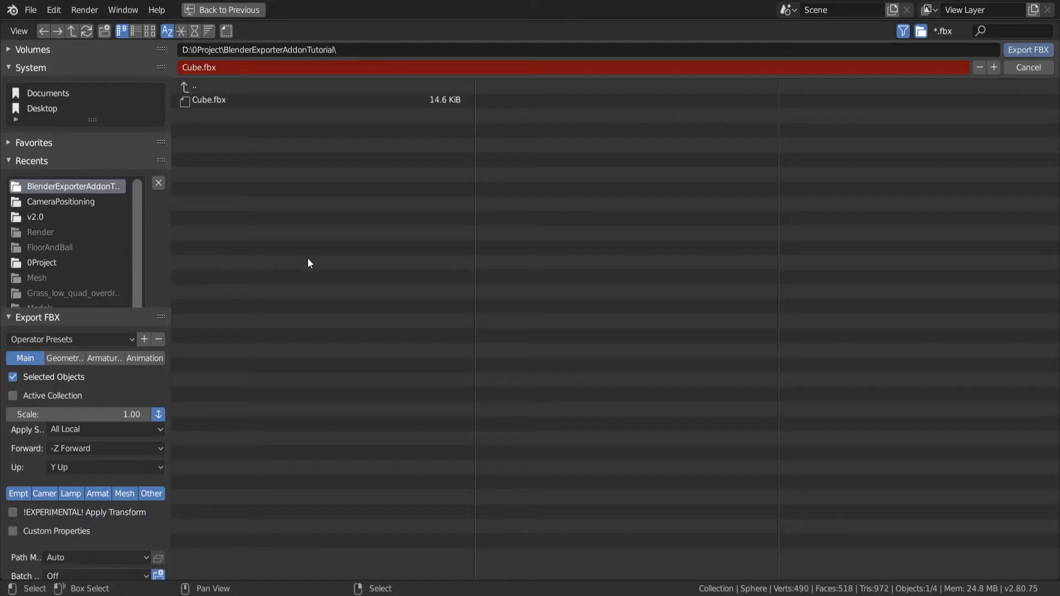
{"action": "left_click", "coordinate": [198, 67]}
{"action": "left_click_drag", "start_coordinate": [203, 67], "coordinate": [165, 68]}
{"action": "type", "text": "S"}
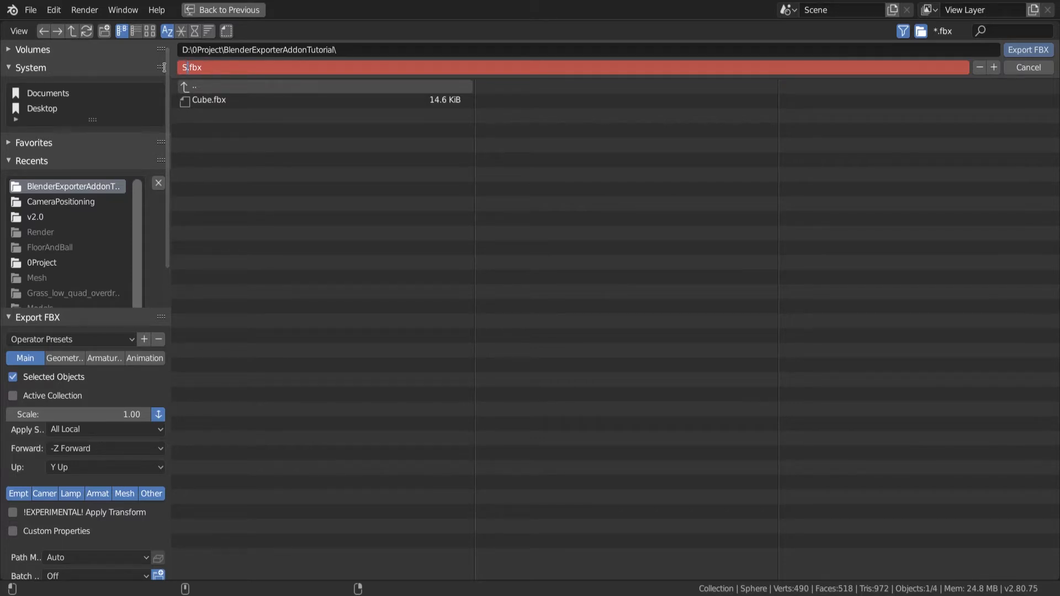
{"action": "type", "text": "phere"}
{"action": "left_click", "coordinate": [1021, 54]}
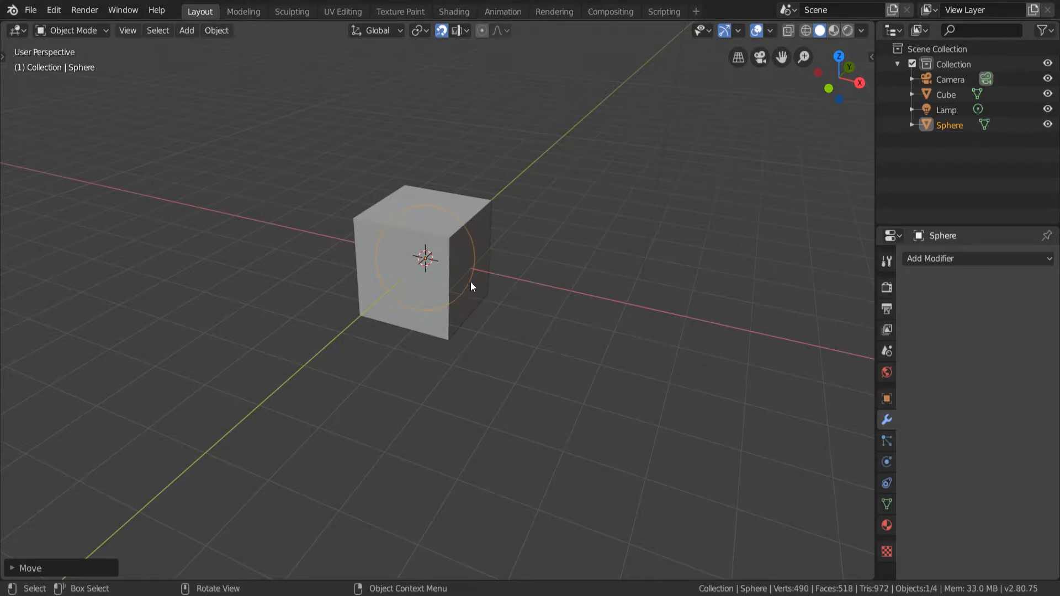
Move the sphere along the global X axis away from the origin so it stands clear of the cube
{"action": "key", "text": "g"}
{"action": "key", "text": "x"}
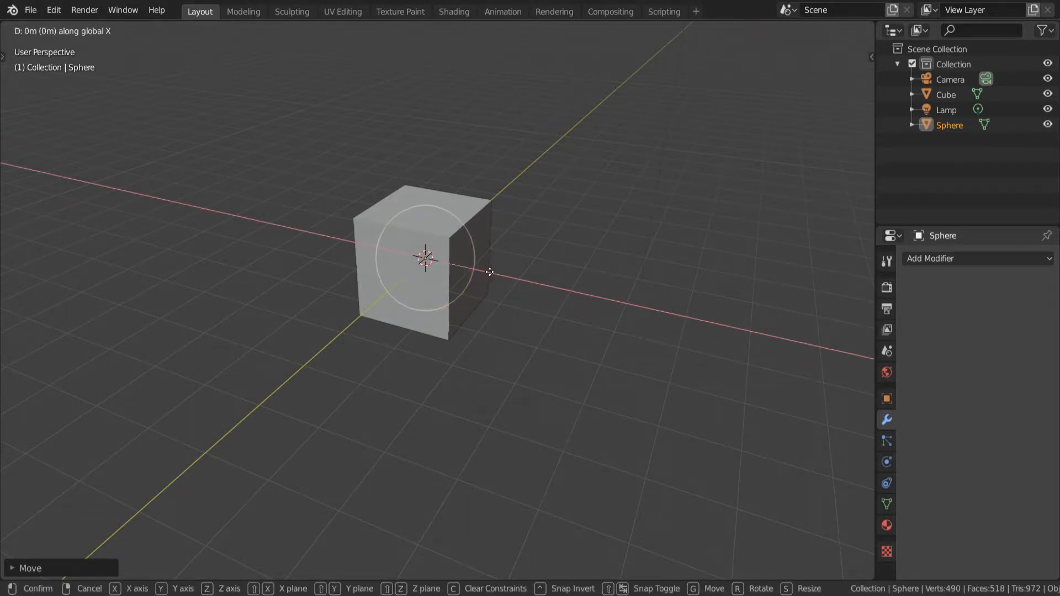
{"action": "left_click", "coordinate": [779, 325]}
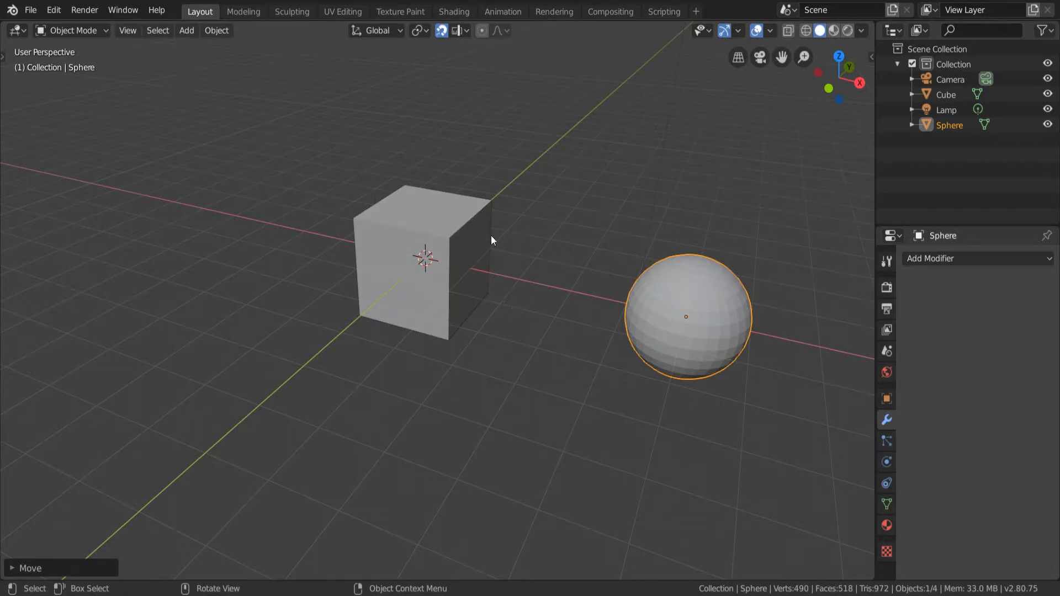
Select only the cube and the sphere and export both at once with the custom add-on's Export command
{"action": "key", "text": "b"}
{"action": "left_click_drag", "start_coordinate": [239, 170], "coordinate": [717, 397]}
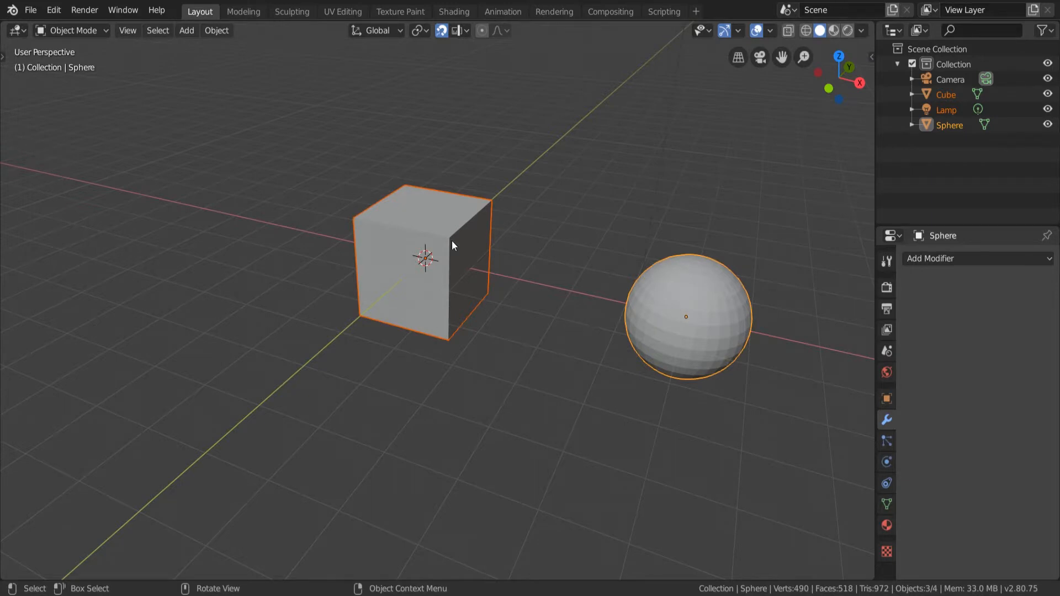
{"action": "left_click", "coordinate": [450, 227]}
{"action": "left_click", "coordinate": [701, 316], "text": "shift"}
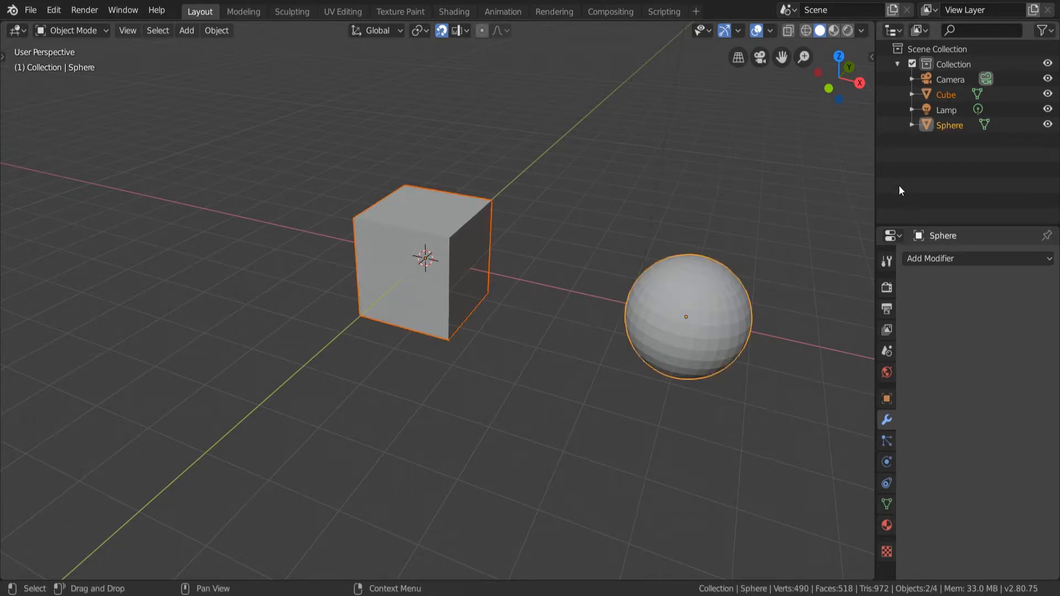
{"action": "left_click", "coordinate": [219, 32]}
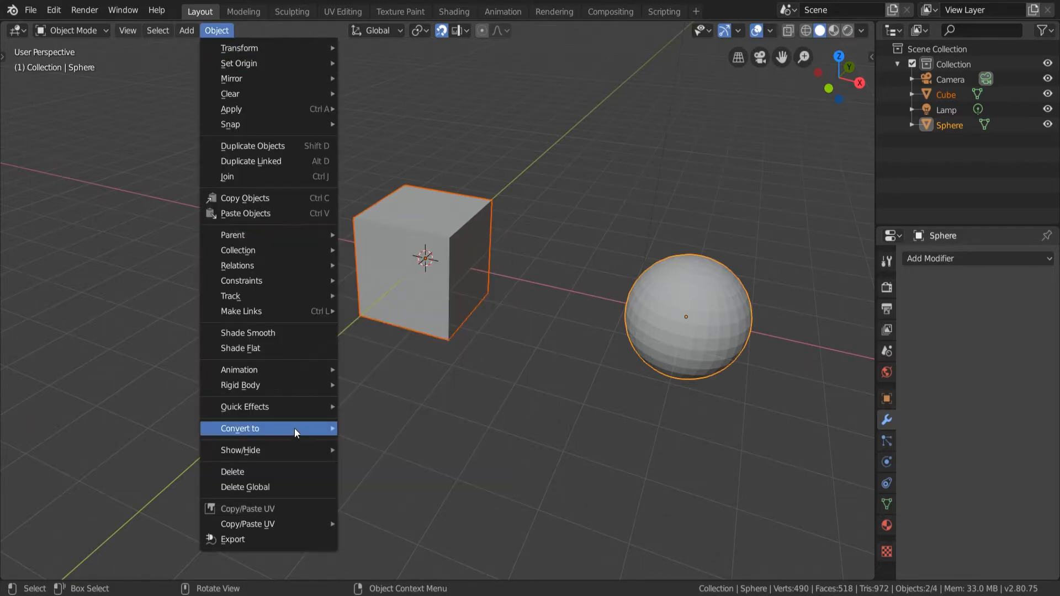
{"action": "left_click", "coordinate": [280, 538]}
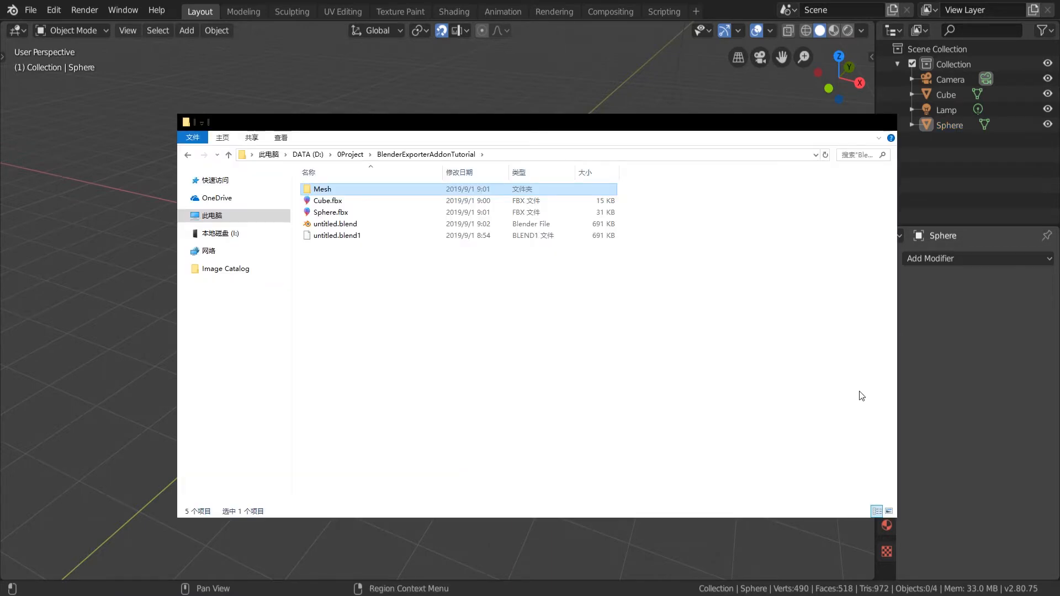
Switch to the file explorer and examine the FBX files in the Mesh subfolder of BlenderExporterAddonTutorial
{"action": "left_click", "coordinate": [351, 226]}
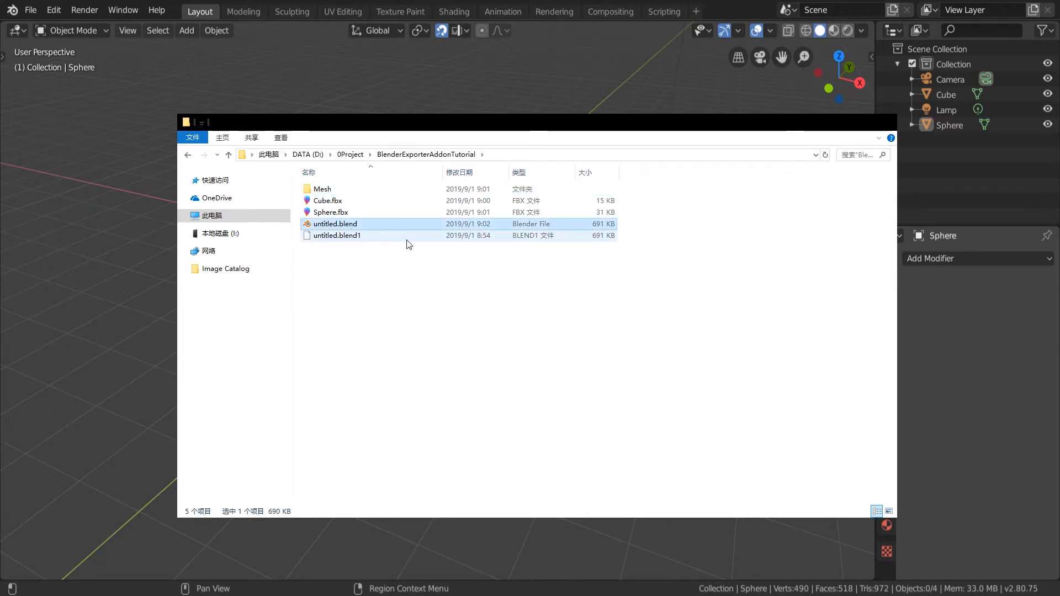
{"action": "left_click", "coordinate": [343, 190]}
{"action": "double_click", "coordinate": [343, 190]}
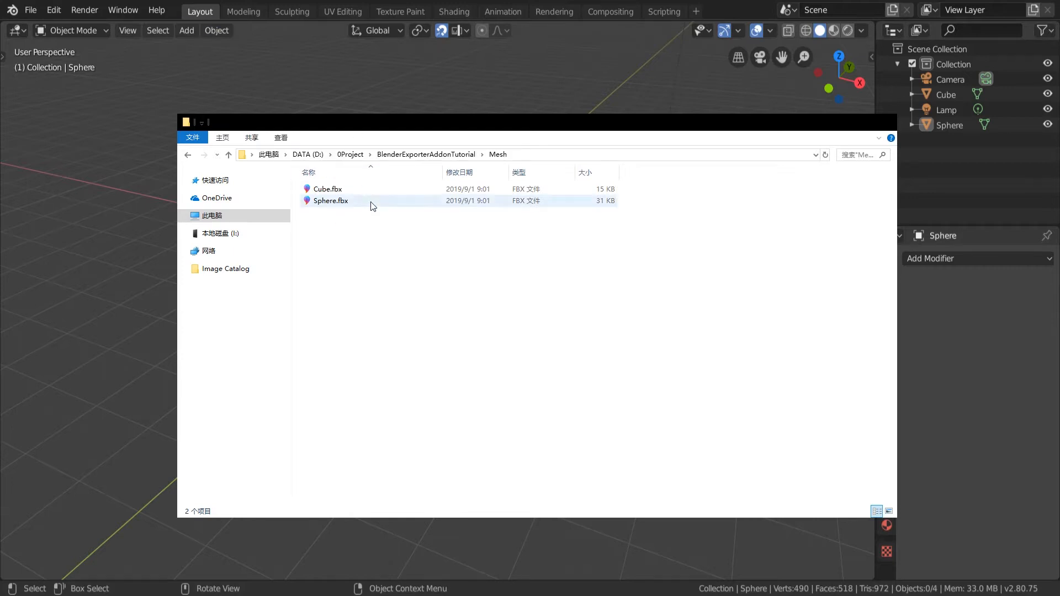
{"action": "left_click", "coordinate": [426, 155]}
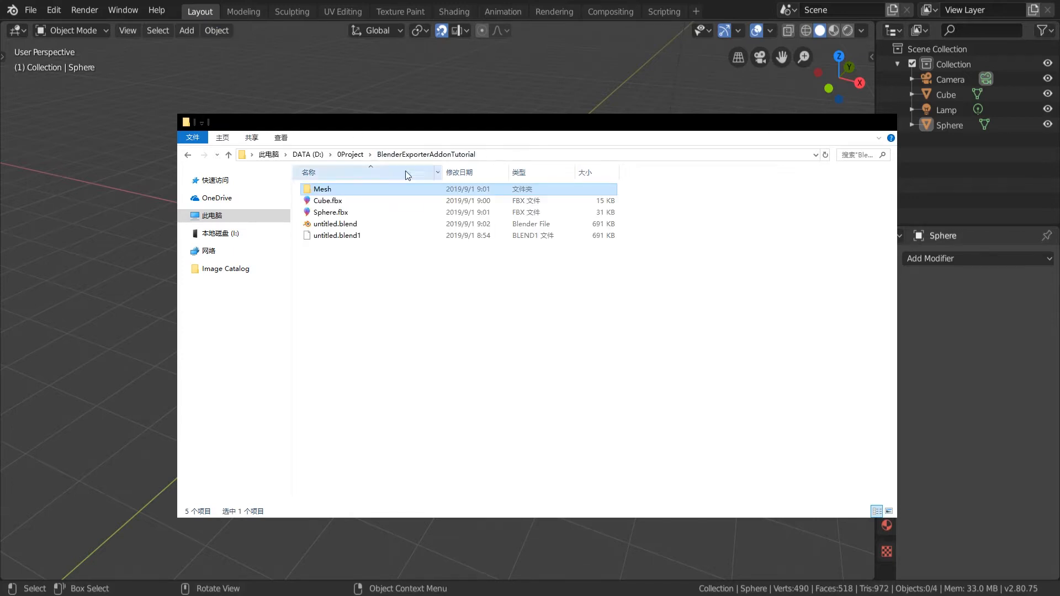
{"action": "double_click", "coordinate": [336, 190]}
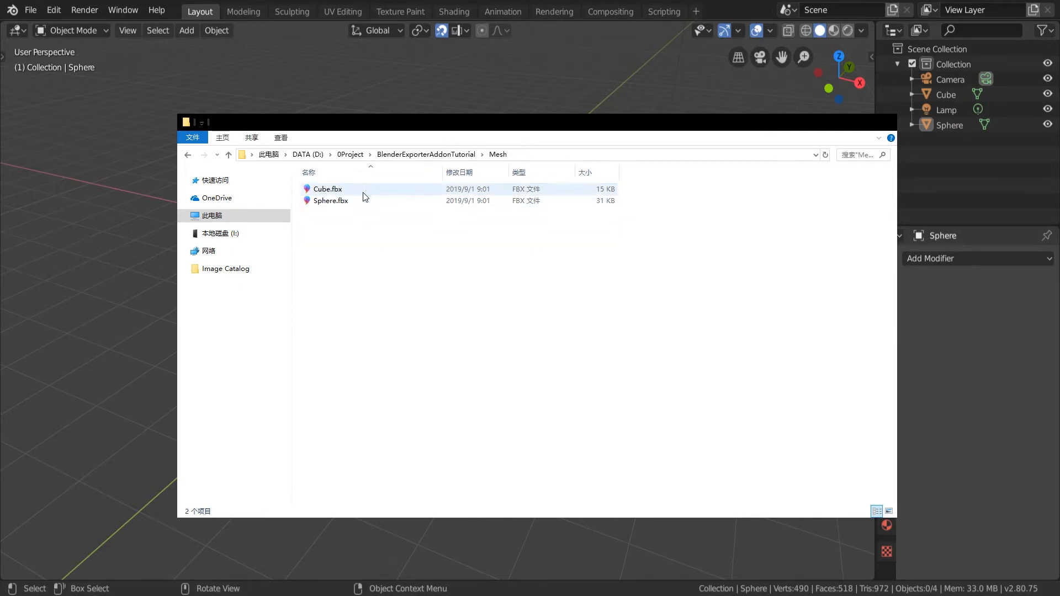
{"action": "left_click_drag", "start_coordinate": [350, 222], "coordinate": [352, 190]}
{"action": "left_click", "coordinate": [366, 240]}
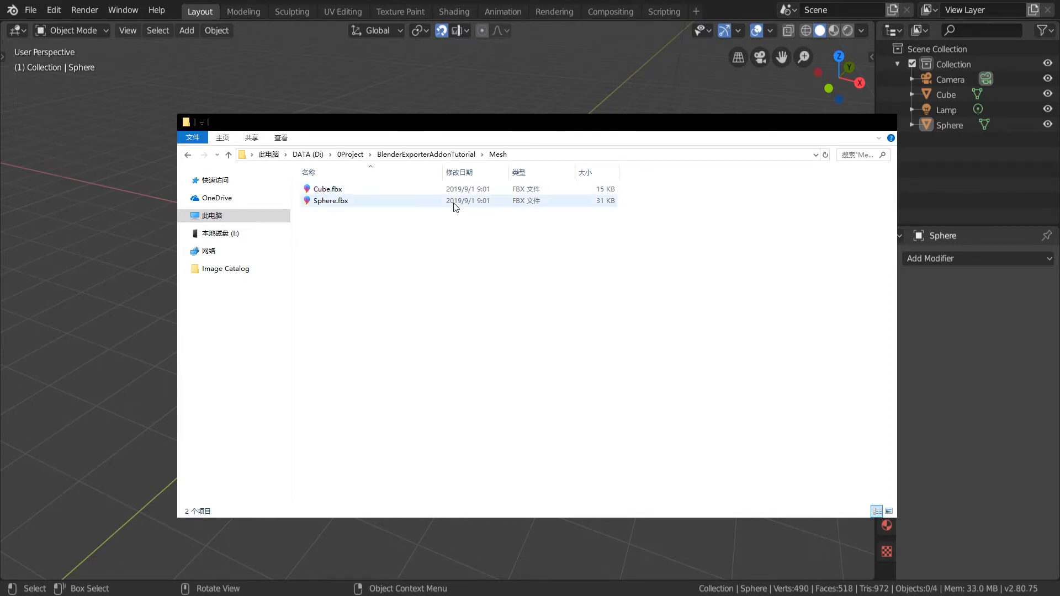
{"action": "left_click", "coordinate": [353, 201]}
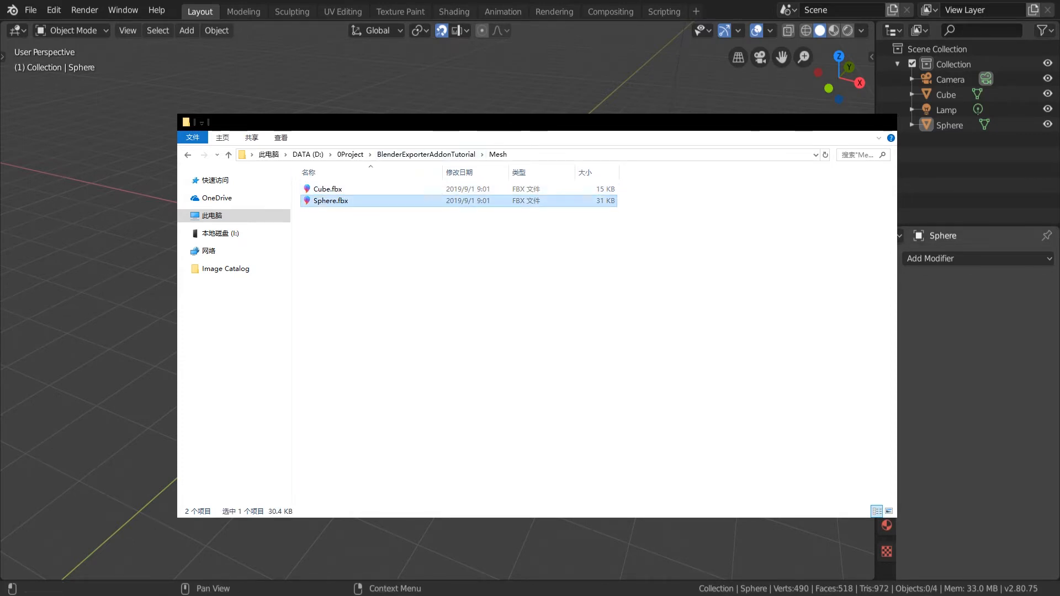
Bring the Mesh folder over Unreal Editor and import Cube.fbx and Sphere.fbx together into the project's Maps content folder
{"action": "left_click_drag", "start_coordinate": [552, 122], "coordinate": [681, 386]}
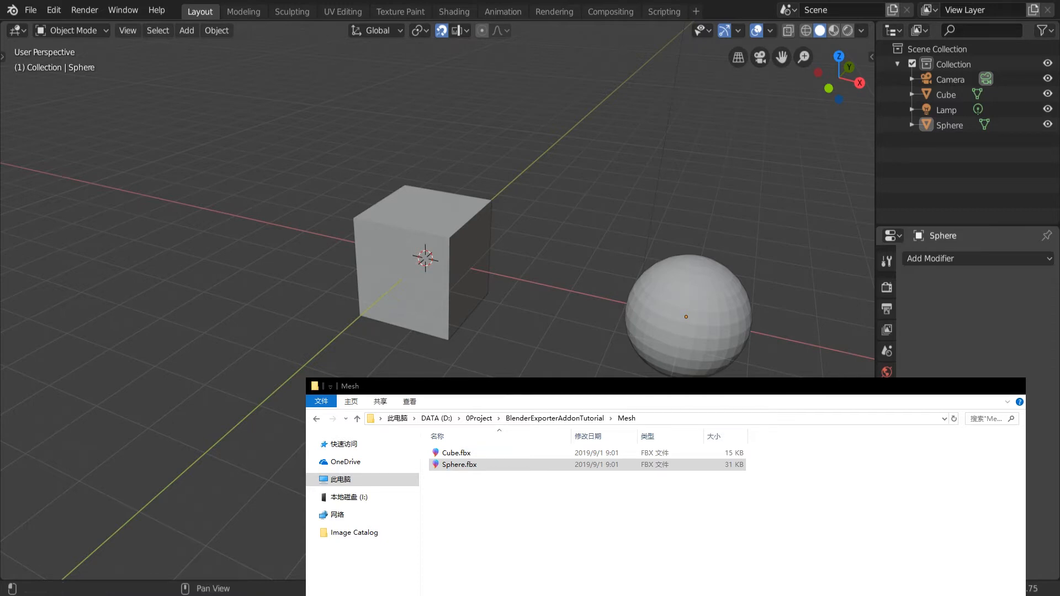
{"action": "left_click_drag", "start_coordinate": [387, 386], "coordinate": [200, 102]}
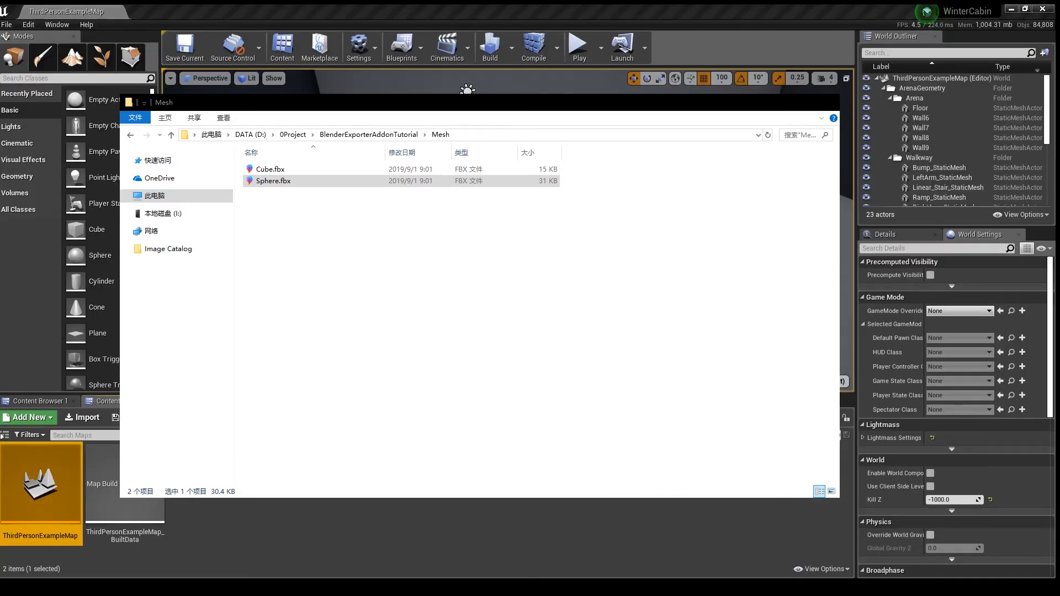
{"action": "left_click", "coordinate": [500, 266]}
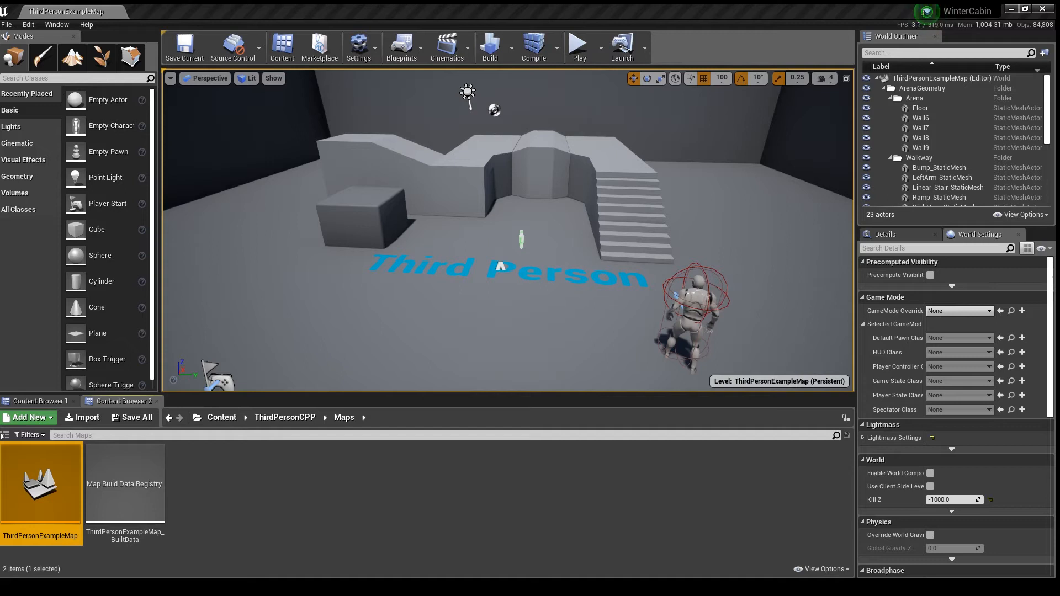
{"action": "key", "text": "alt+Tab"}
{"action": "left_click_drag", "start_coordinate": [411, 265], "coordinate": [417, 183]}
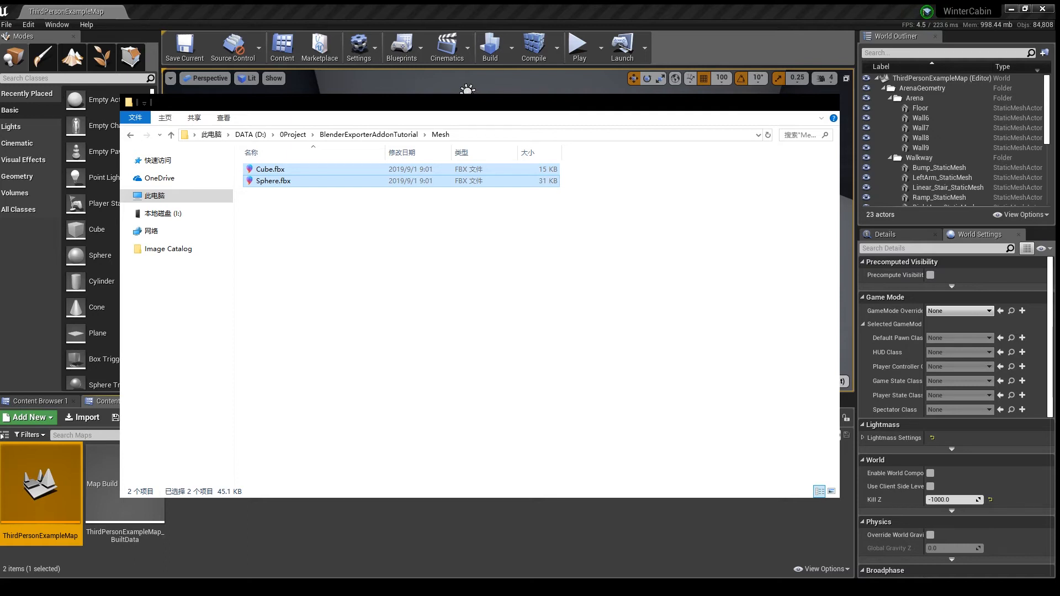
{"action": "key", "text": "alt+Tab"}
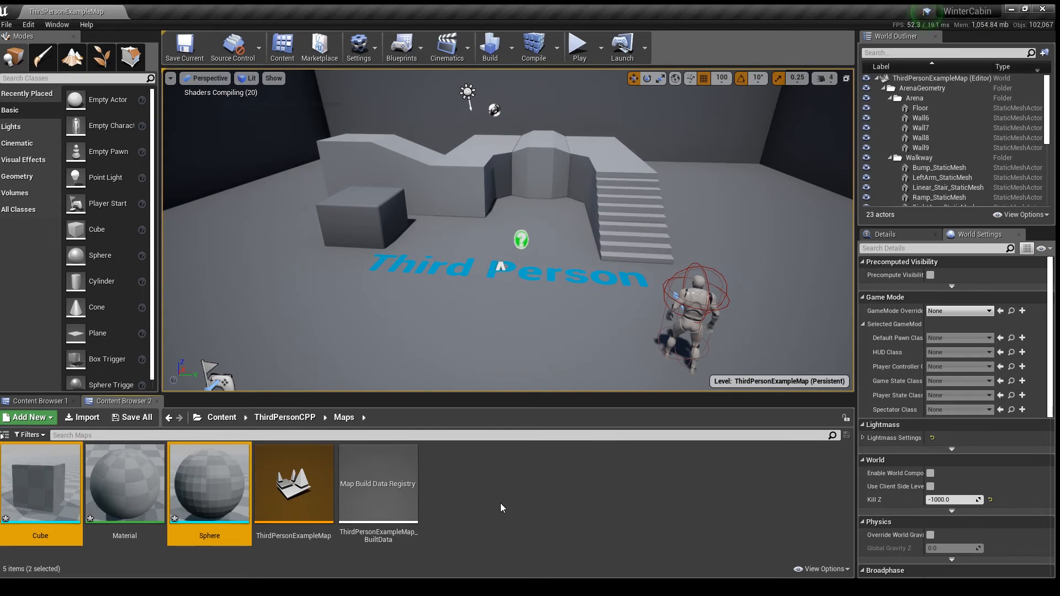
Place the imported Sphere mesh in the level in front of the small block and snap it onto the floor
{"action": "left_click", "coordinate": [246, 454]}
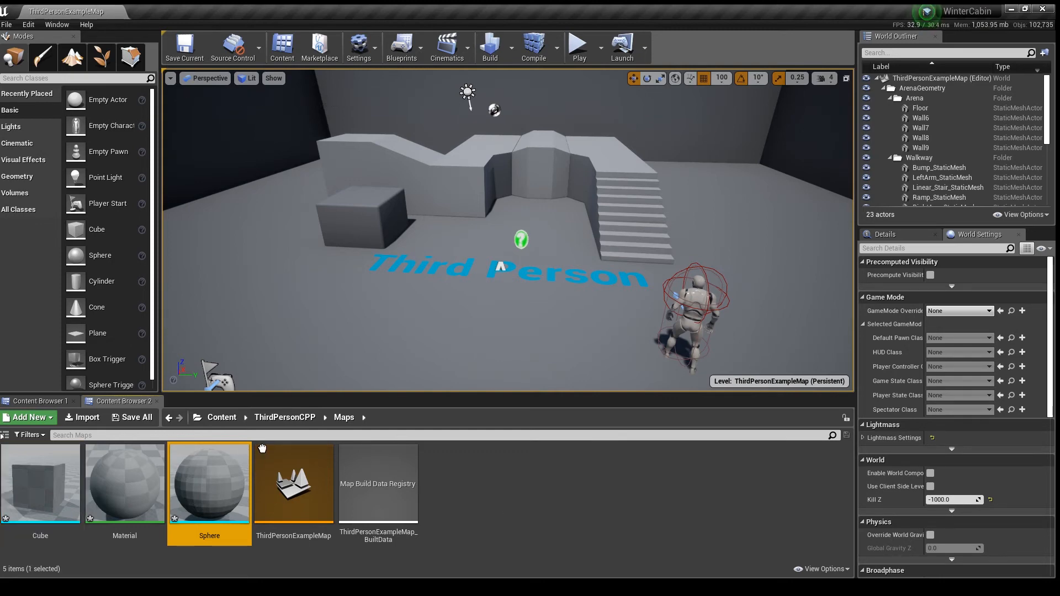
{"action": "left_click_drag", "start_coordinate": [262, 448], "coordinate": [397, 323]}
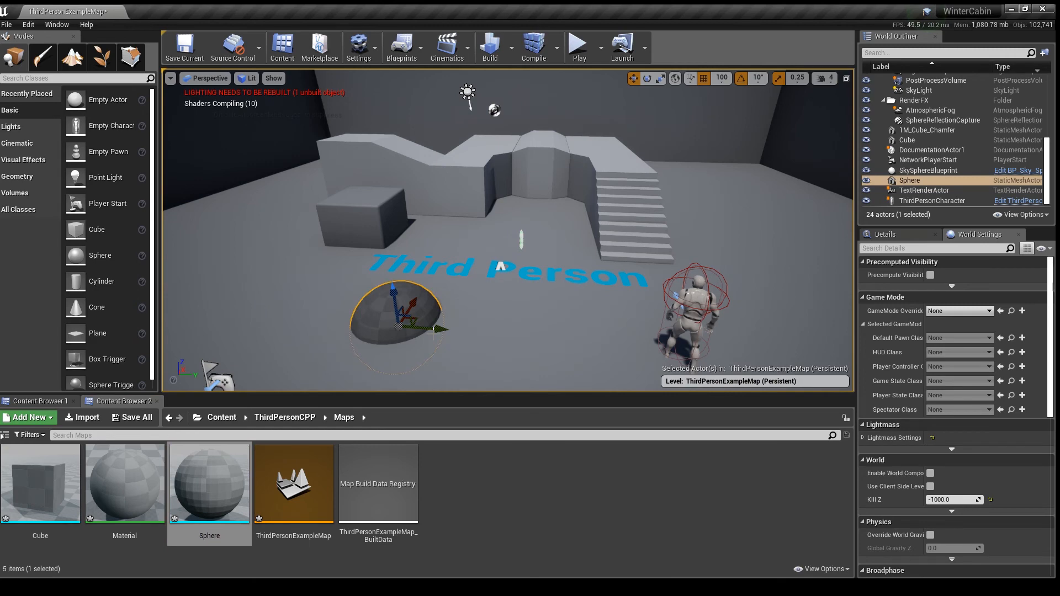
{"action": "key", "text": "End"}
{"action": "right_click_drag", "start_coordinate": [403, 282], "coordinate": [407, 296]}
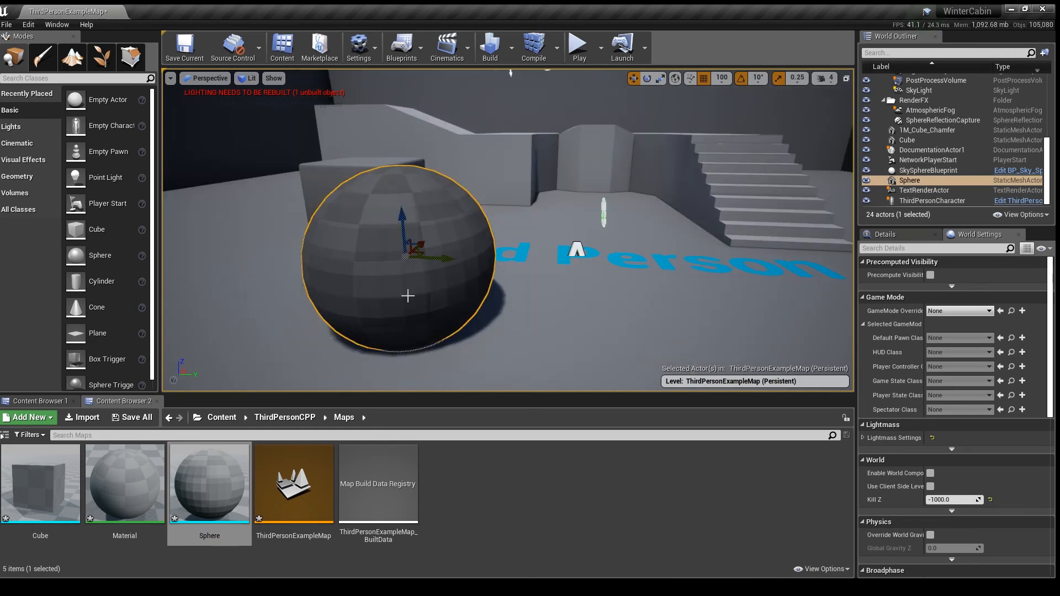